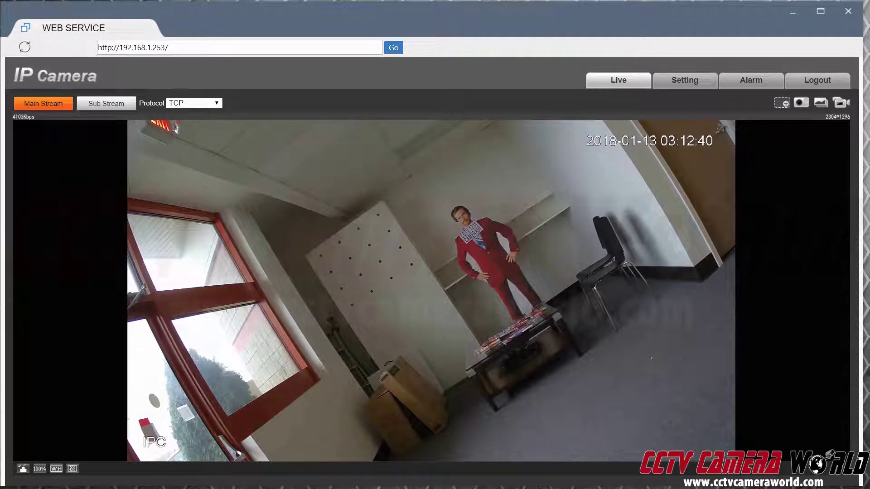
# Step: Switch from live view to the camera Setting area and expand Network, then Storage, in the sidebar
pyautogui.click(686, 86)
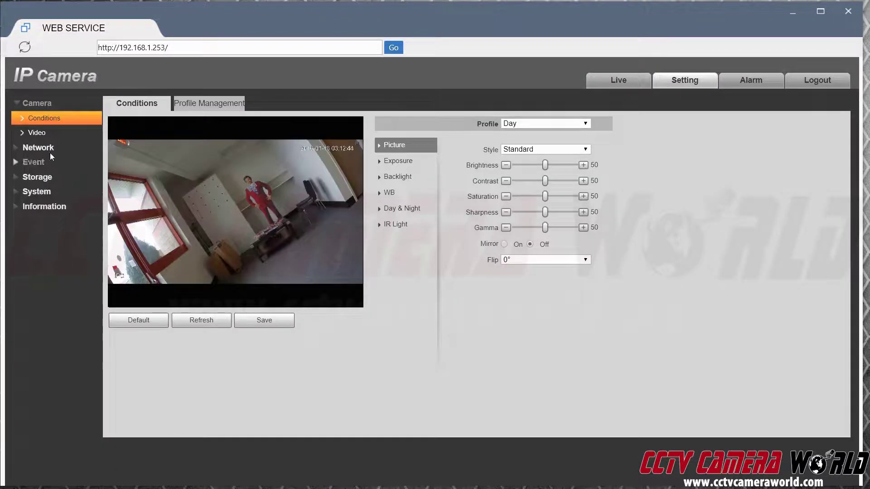
pyautogui.click(48, 153)
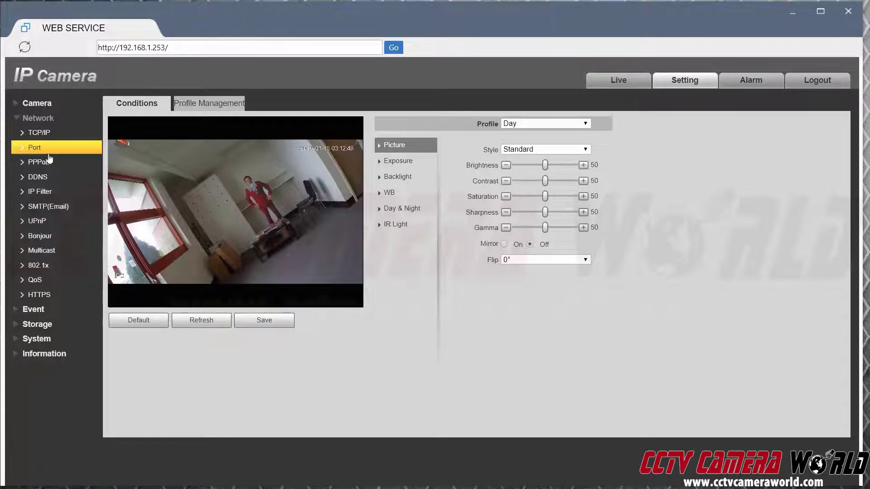
pyautogui.click(26, 327)
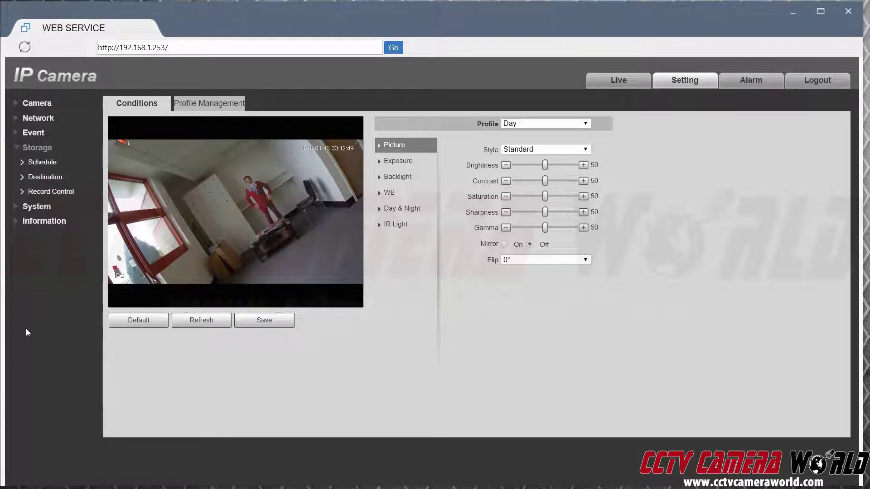
# Step: On the Storage Destination FTP tab, set server address 192.168.1.247 with port 21
pyautogui.click(59, 181)
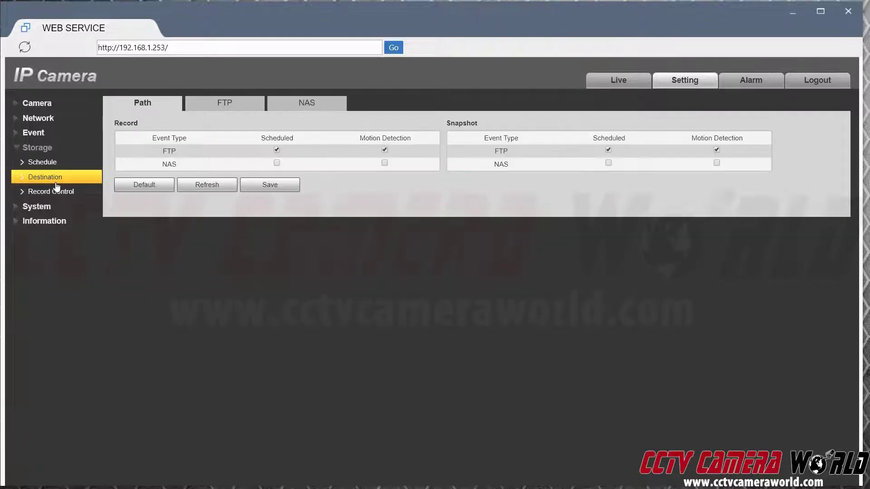
pyautogui.click(223, 106)
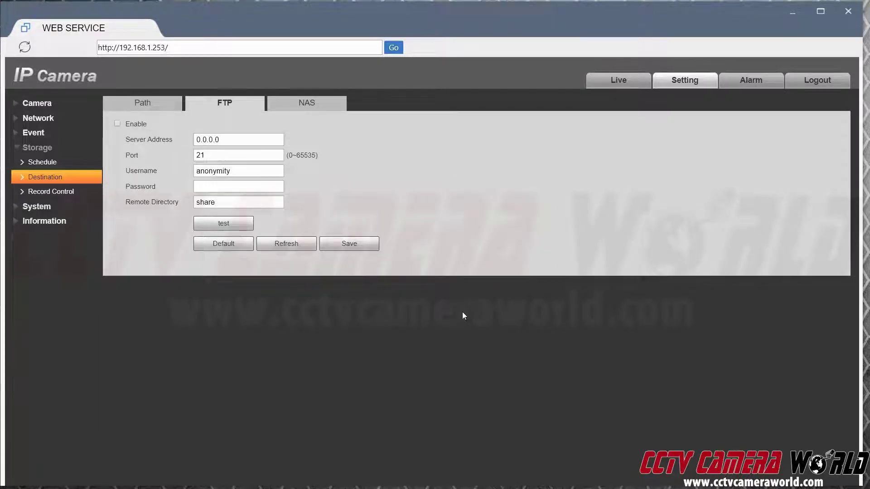
pyautogui.click(255, 137)
pyautogui.write('192.168')
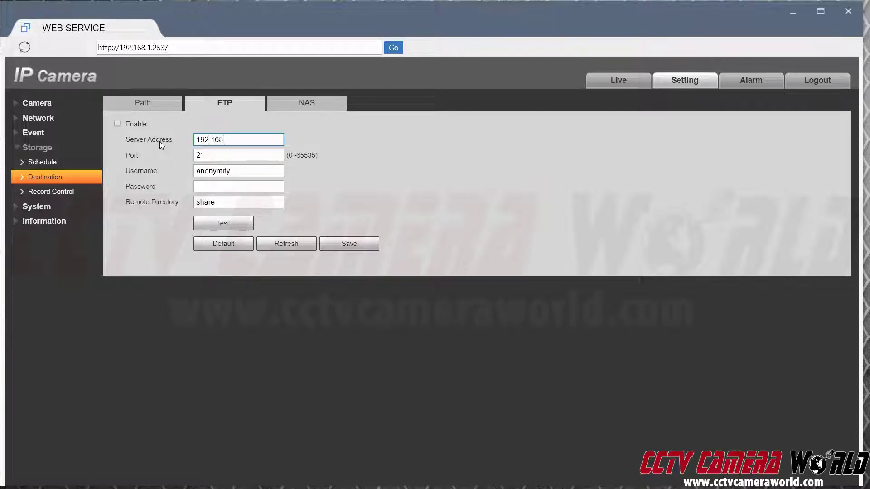
pyautogui.write('.1.247')
pyautogui.press('Tab')
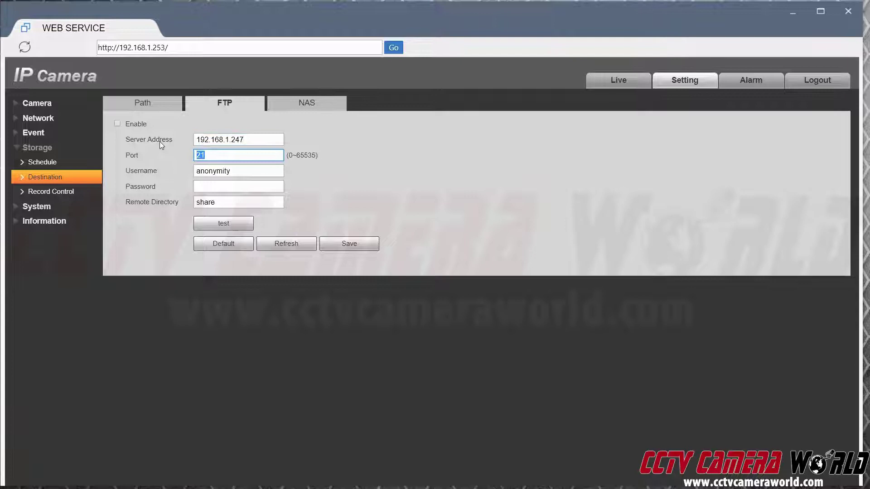
pyautogui.press('Tab')
# Step: Enter the FTP account username and password, and set remote directory to '/'
pyautogui.press('Tab')
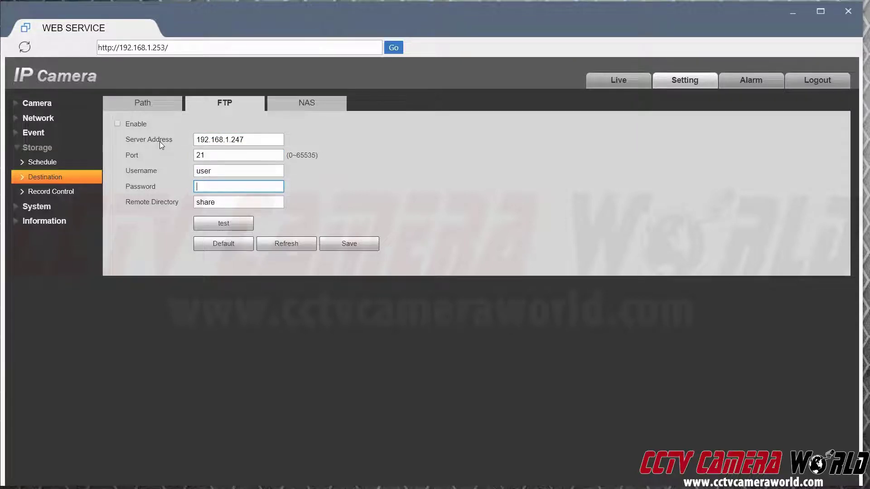
pyautogui.press('Tab')
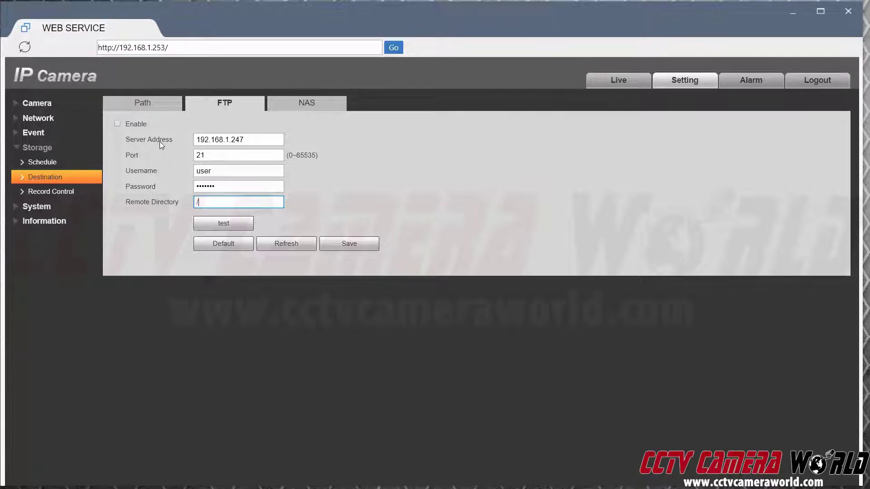
pyautogui.press('Return')
# Step: Enable FTP, save and refresh the settings, and test the FTP connection successfully
pyautogui.click(118, 124)
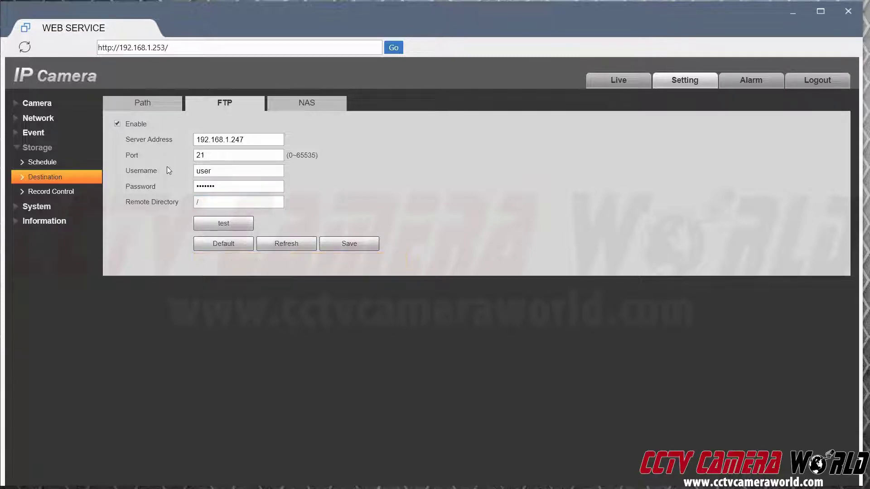
pyautogui.click(349, 243)
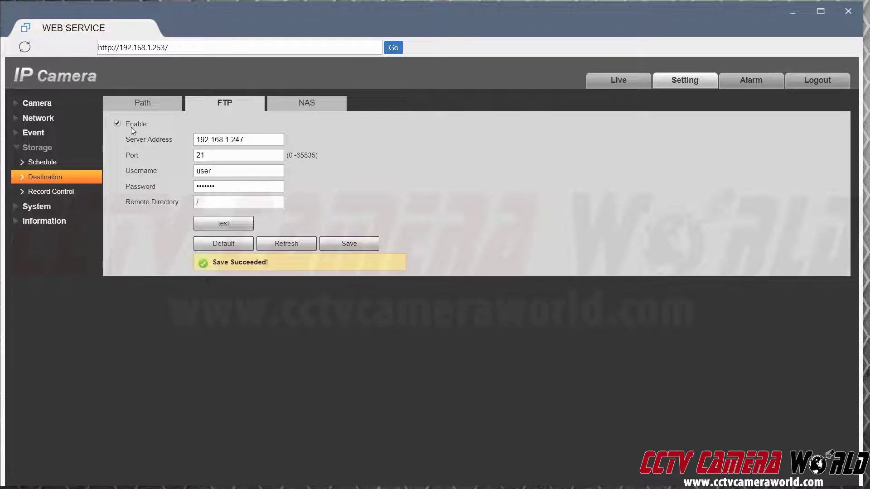
pyautogui.click(293, 247)
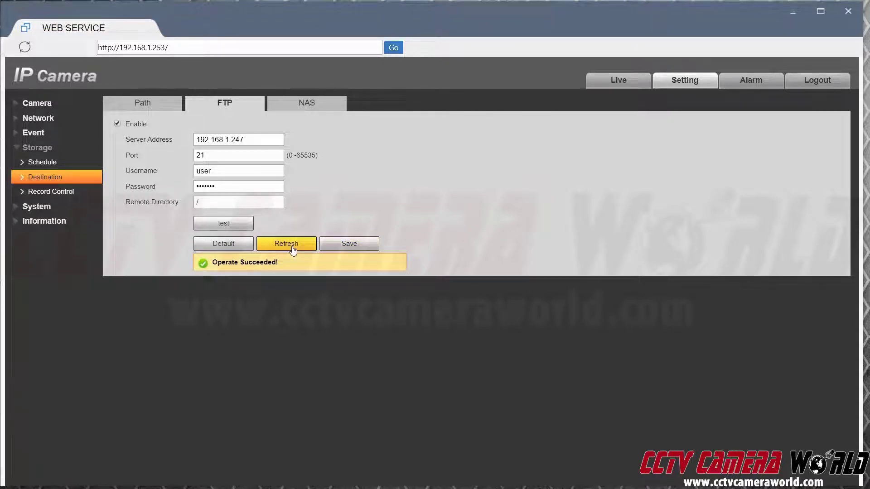
pyautogui.click(354, 252)
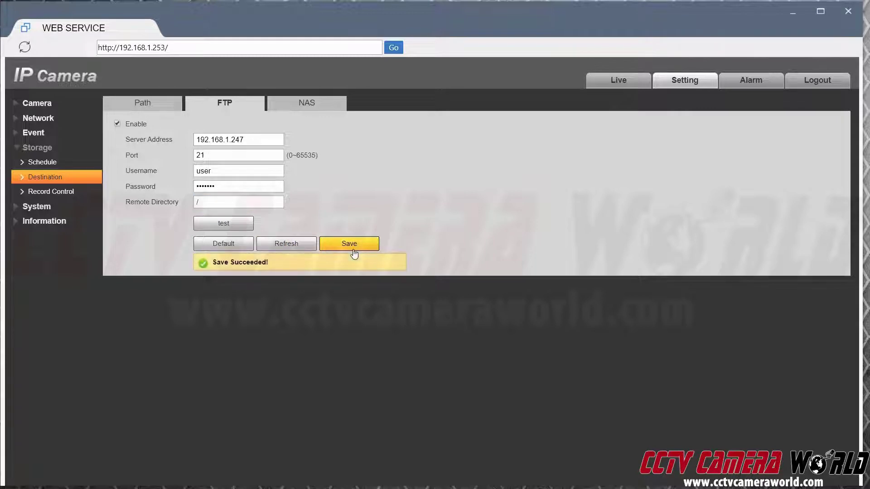
pyautogui.click(224, 226)
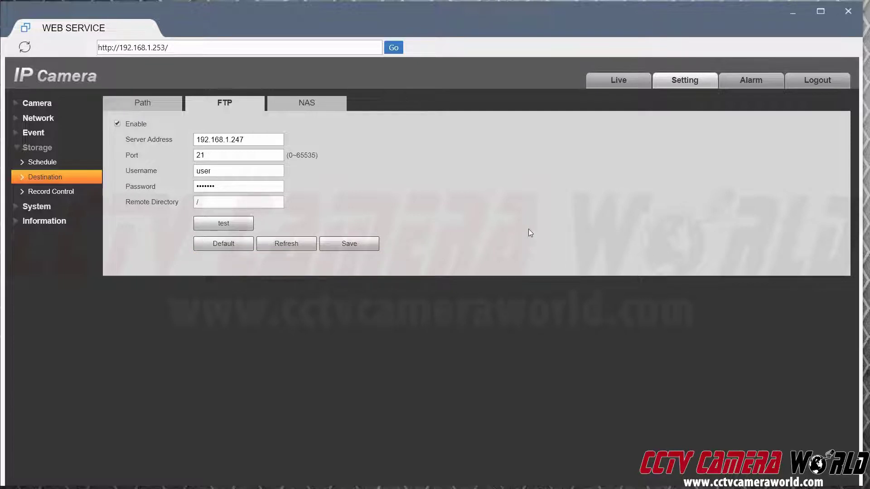
# Step: Schedule snapshots all day for every day including holidays, save the schedule, and return to Destination
pyautogui.click(72, 164)
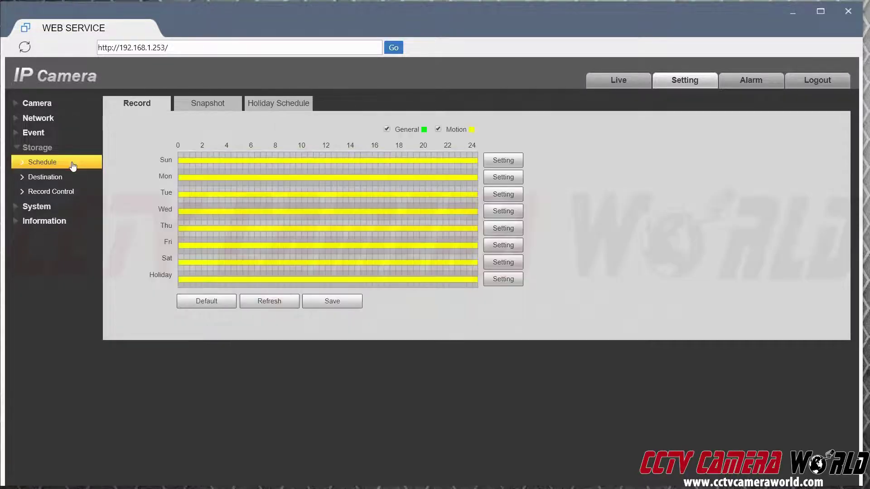
pyautogui.click(196, 109)
pyautogui.click(509, 159)
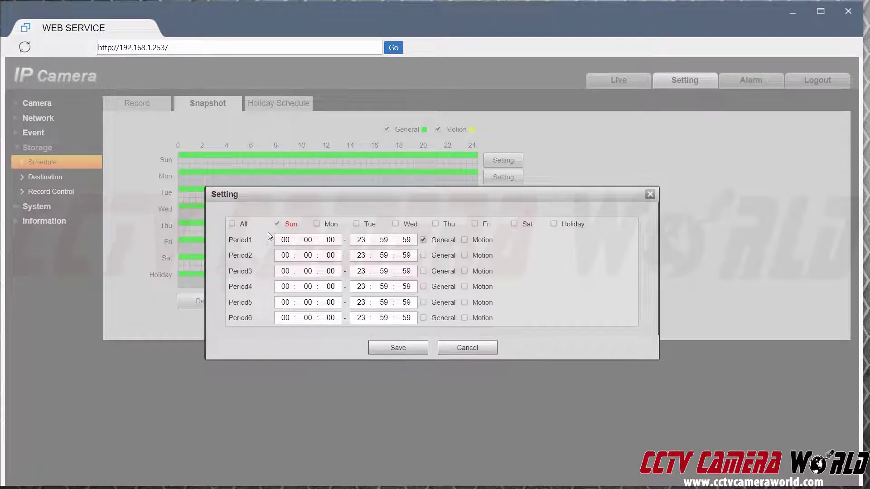
pyautogui.click(232, 224)
pyautogui.click(397, 348)
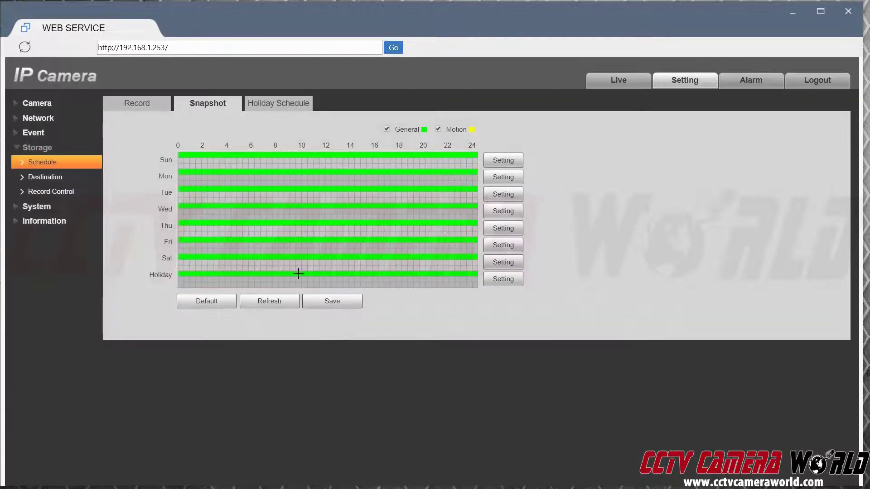
pyautogui.click(325, 305)
pyautogui.click(45, 177)
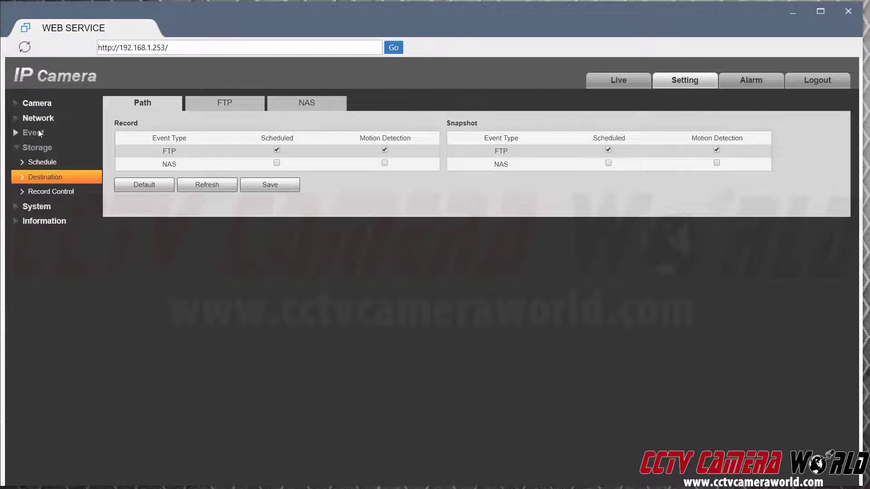
# Step: Expand the Camera section in the left menu
pyautogui.click(36, 108)
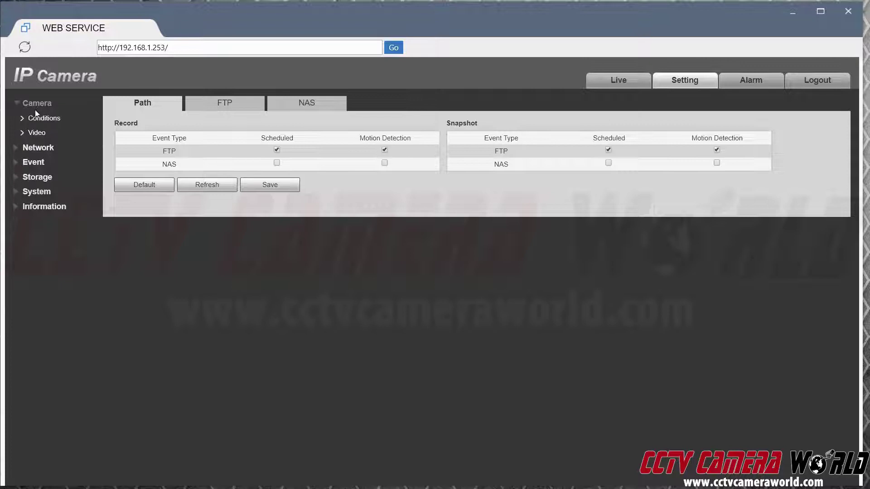
# Step: Under Camera > Video > Snapshot, keep Quality 5, set Interval to Customized 30 seconds, and save
pyautogui.click(38, 132)
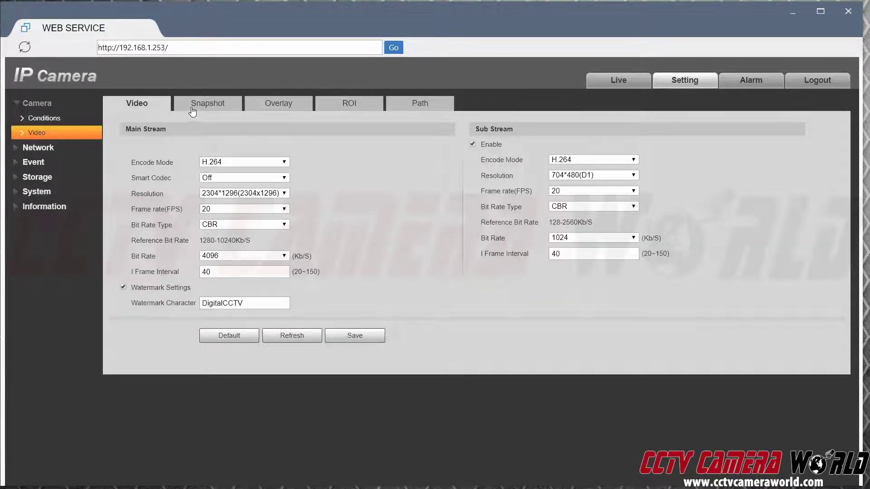
pyautogui.click(209, 108)
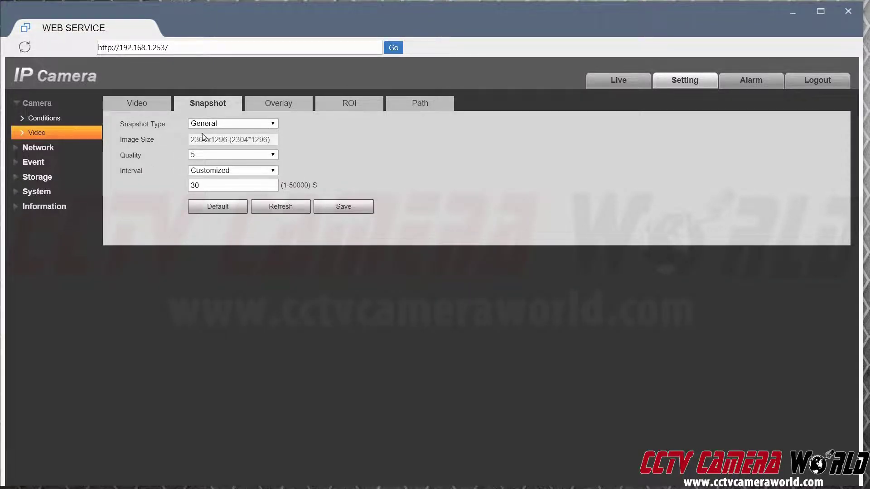
pyautogui.click(142, 105)
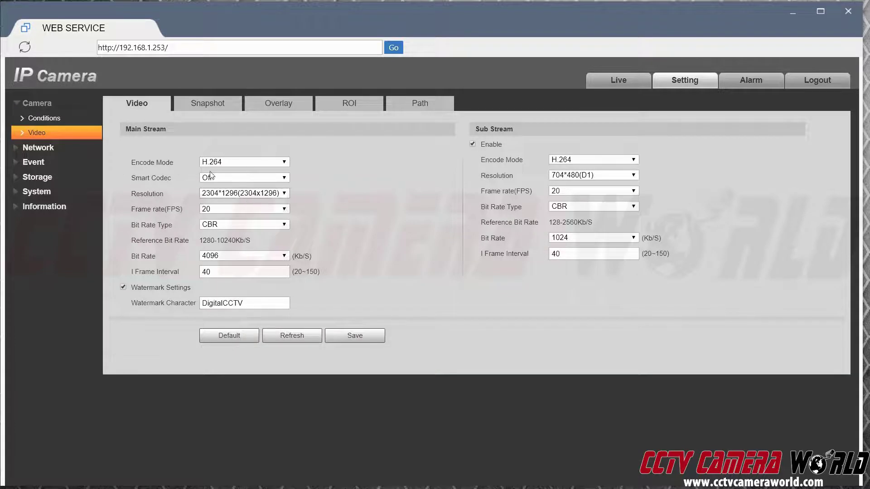
pyautogui.click(204, 105)
pyautogui.click(222, 155)
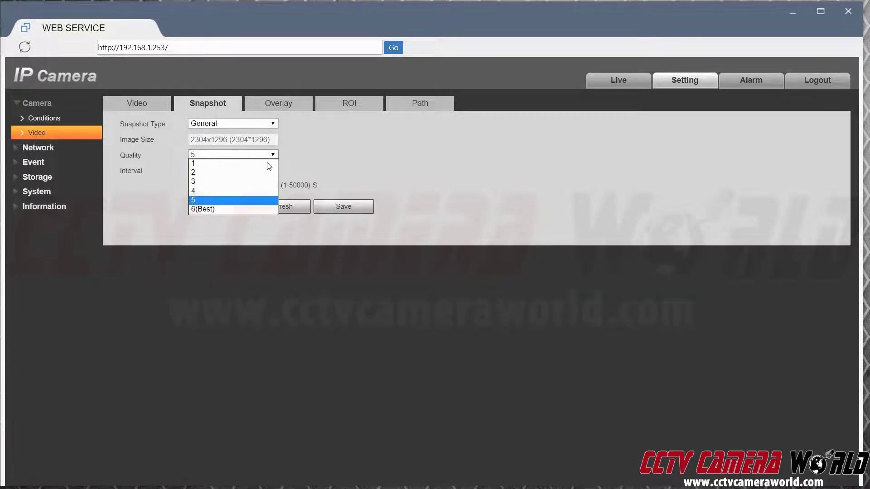
pyautogui.click(227, 196)
pyautogui.click(247, 172)
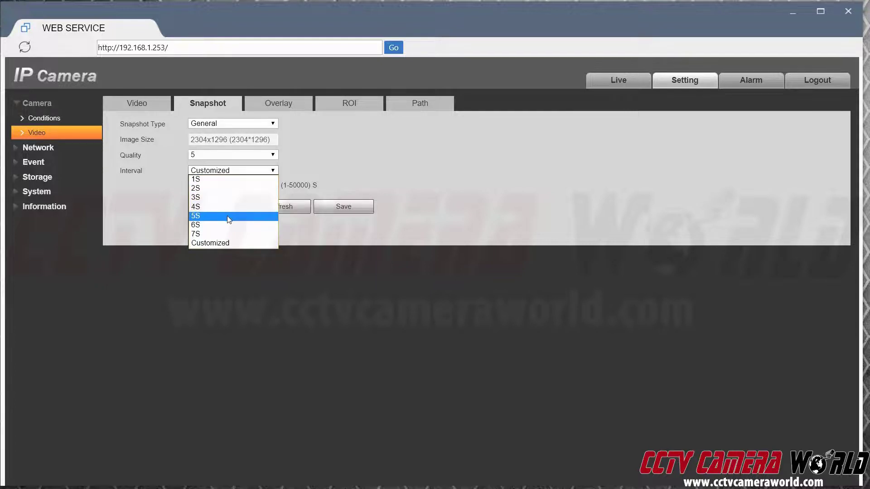
pyautogui.click(222, 241)
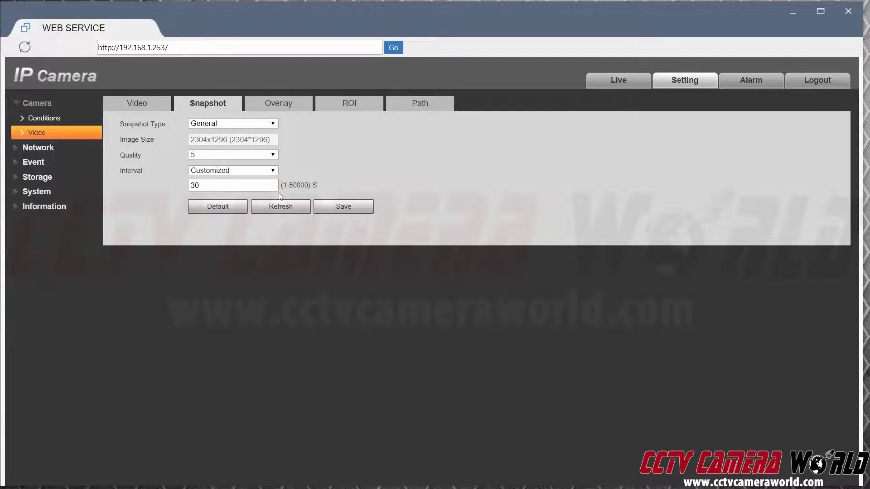
pyautogui.click(206, 189)
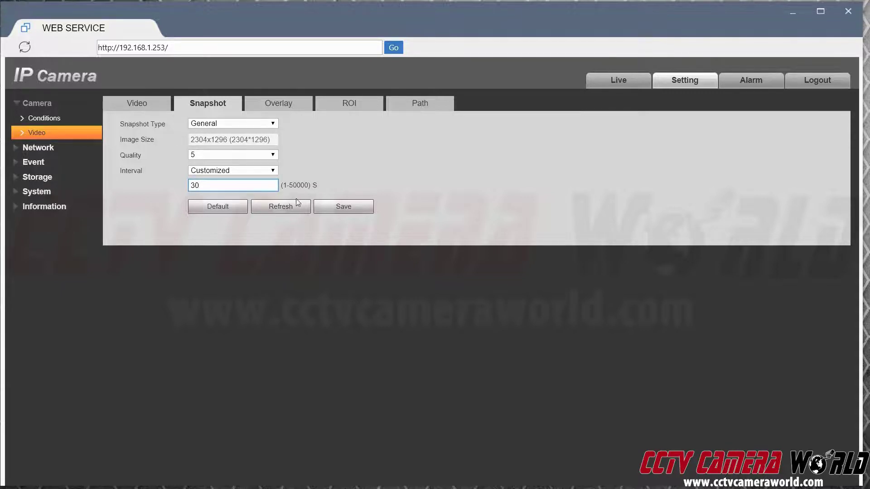
pyautogui.click(341, 208)
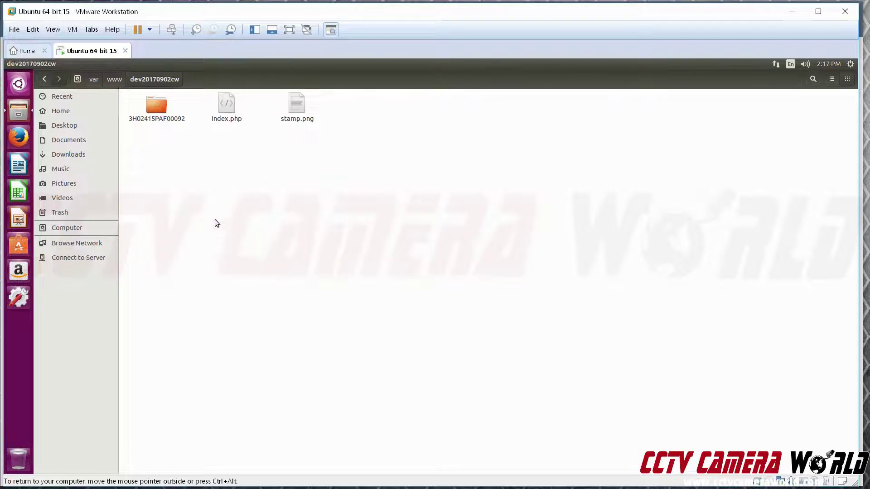
# Step: Browse into 3H02415PAF00092 > 2018-01-13 > pic_001 to see the 18 uploaded JPGs, then release the VM
pyautogui.doubleClick(159, 115)
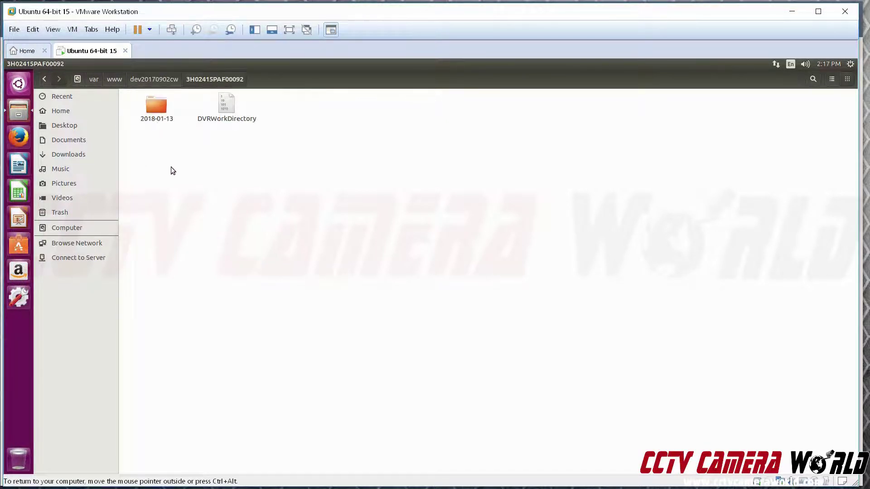
pyautogui.doubleClick(151, 107)
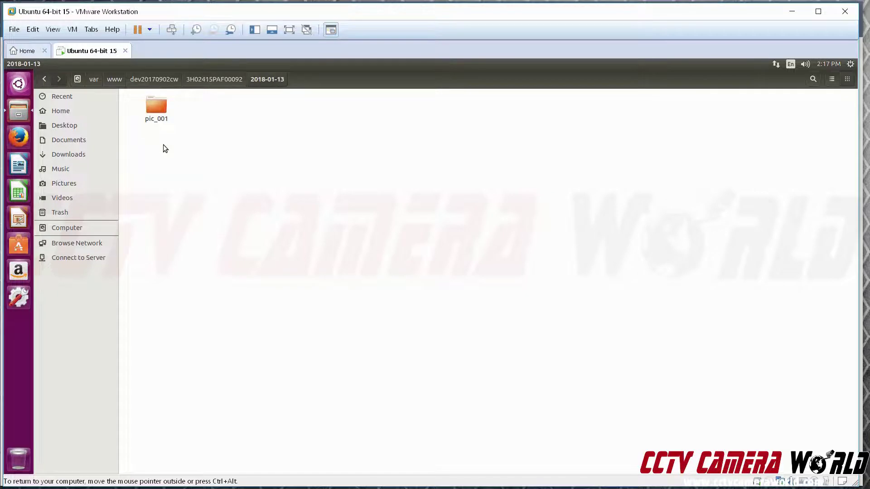
pyautogui.doubleClick(156, 113)
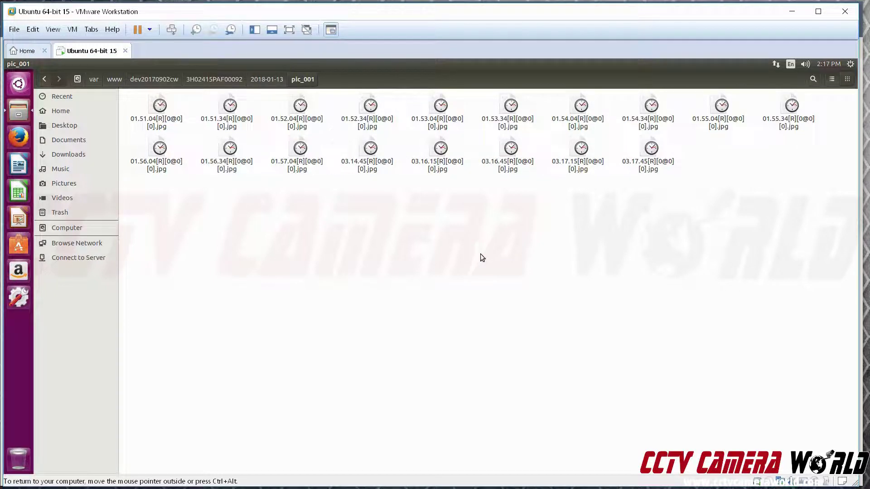
pyautogui.hotkey('ctrl', 'alt')
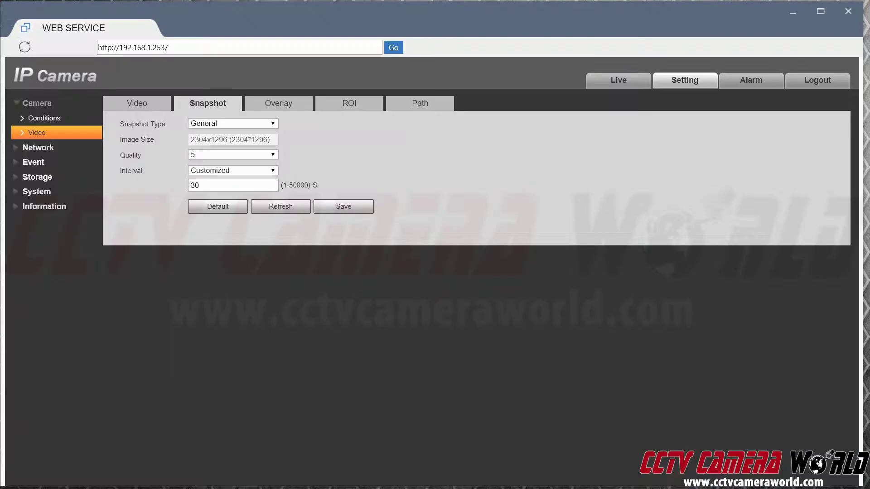
# Step: Change the custom snapshot interval from 30 to 5 seconds, save, and minimize the camera page
pyautogui.moveTo(201, 185); pyautogui.dragTo(183, 187)
pyautogui.write('5')
pyautogui.click(343, 208)
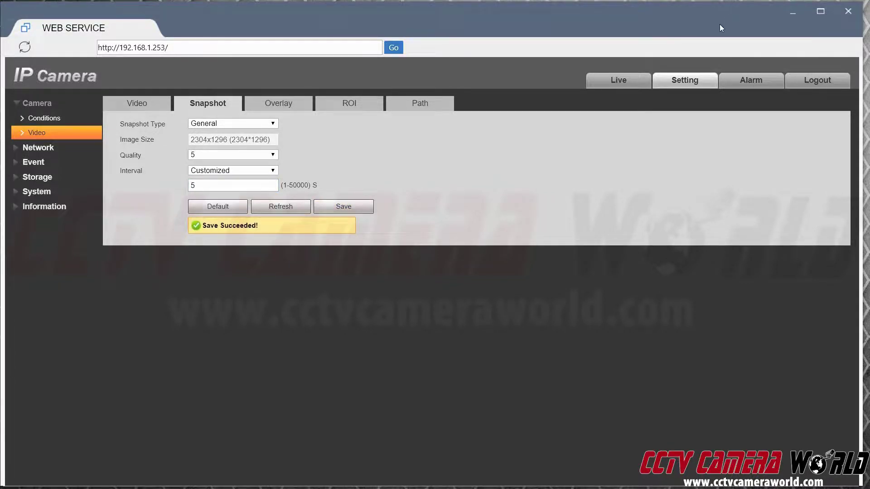
pyautogui.click(790, 14)
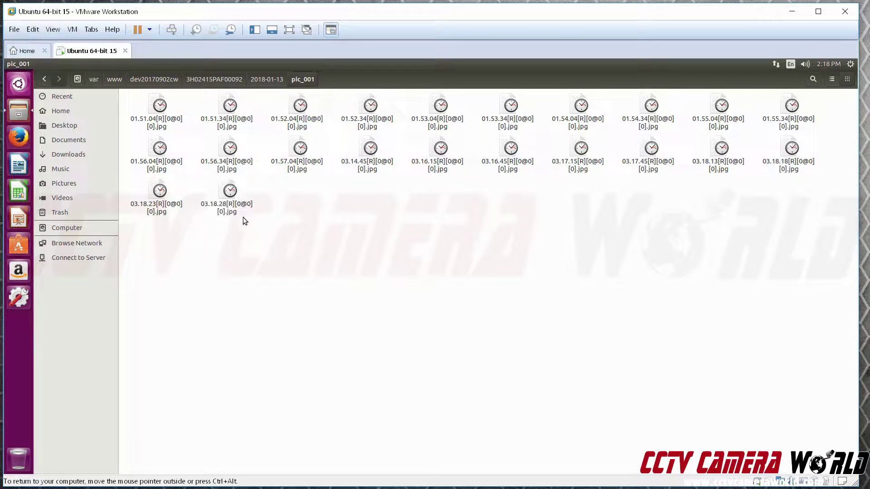
# Step: Open snapshots 03.18.23, 03.18.28 and 03.18.33 in Image Viewer to confirm 5-second spacing
pyautogui.doubleClick(171, 208)
pyautogui.press('Escape')
pyautogui.click(227, 193)
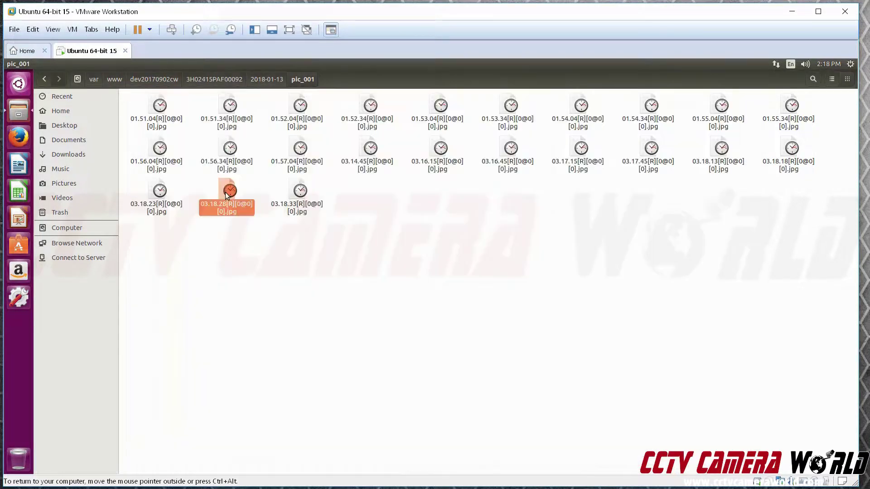
pyautogui.doubleClick(226, 192)
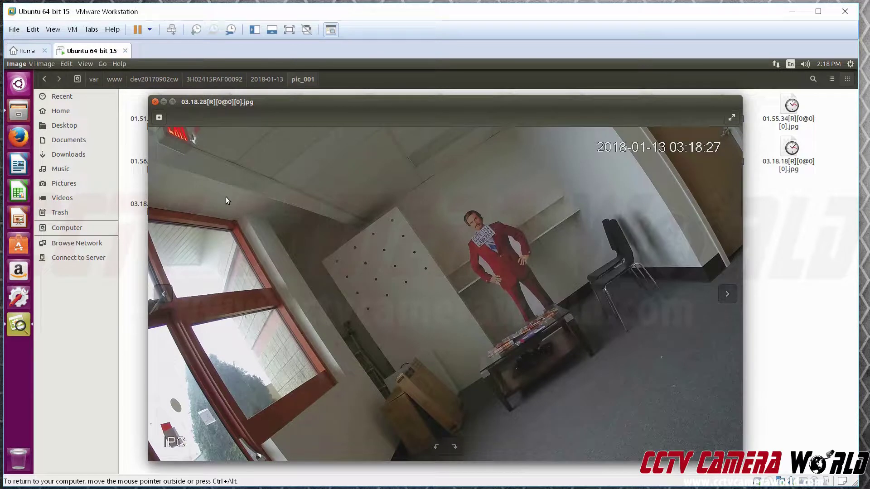
pyautogui.click(155, 102)
pyautogui.click(284, 192)
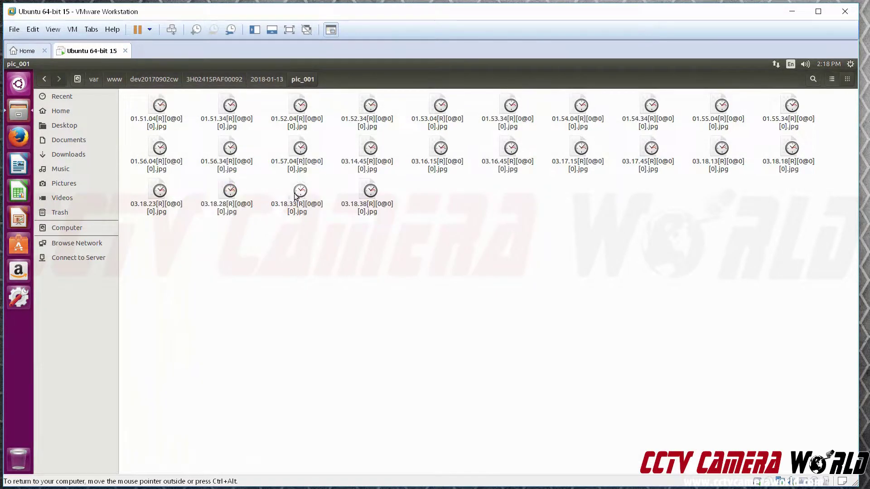
pyautogui.doubleClick(294, 194)
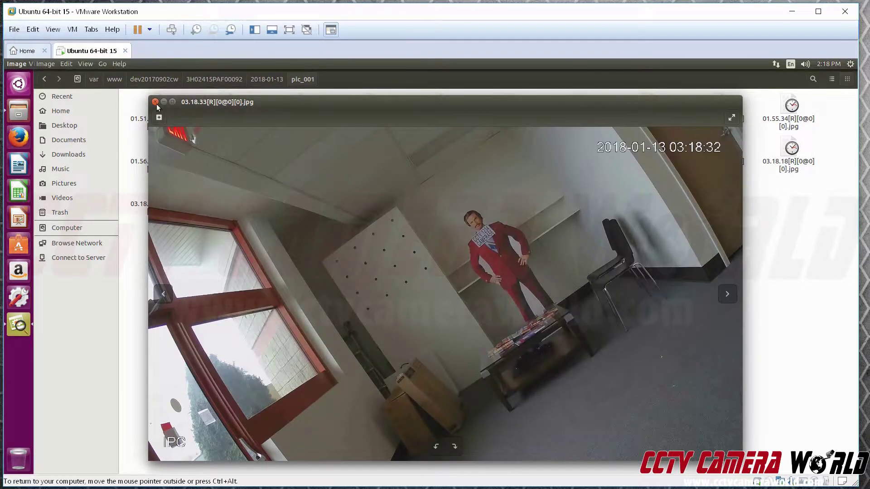
pyautogui.click(155, 103)
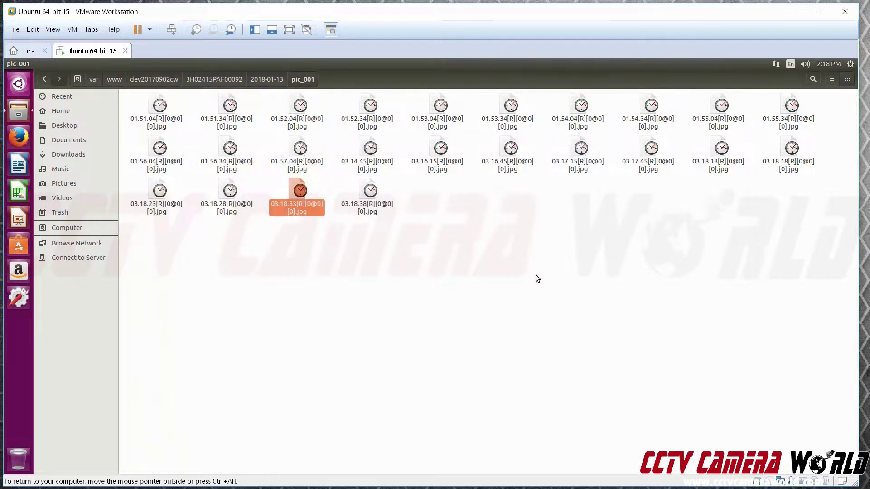